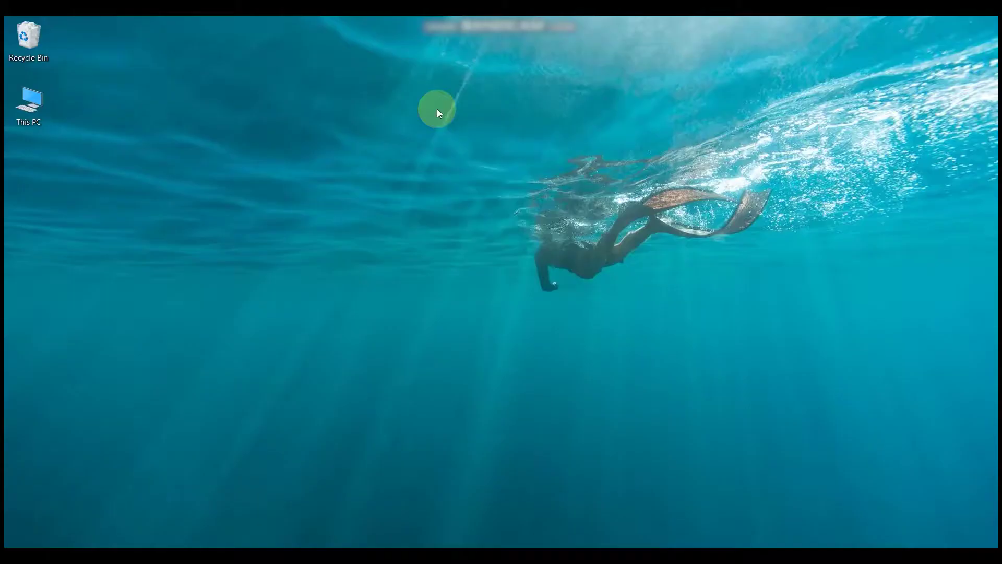
Step: Browse This PC to USB Drive (E:) > RT311 Printer Installation File and select PrnInst
click(34, 108)
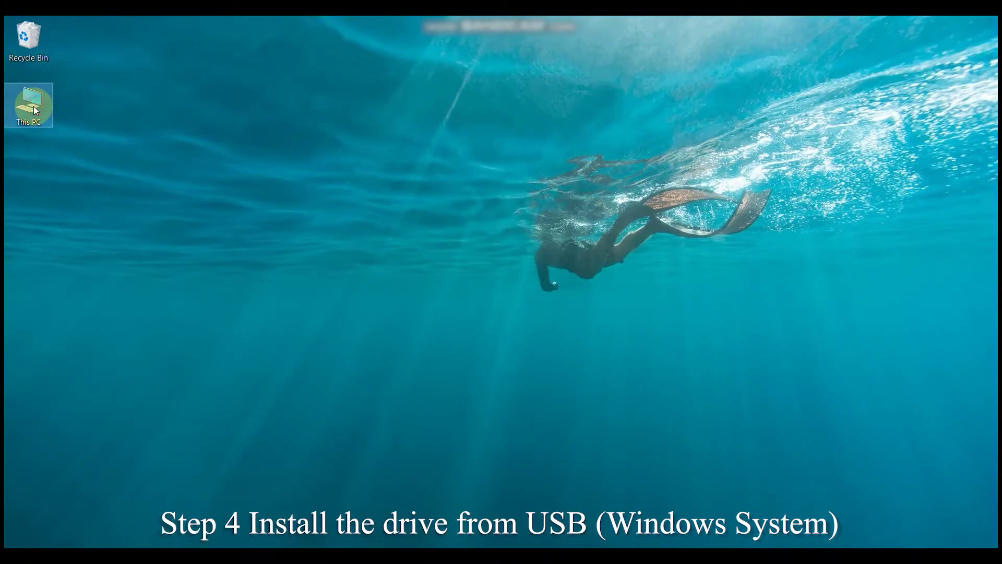
double_click(34, 108)
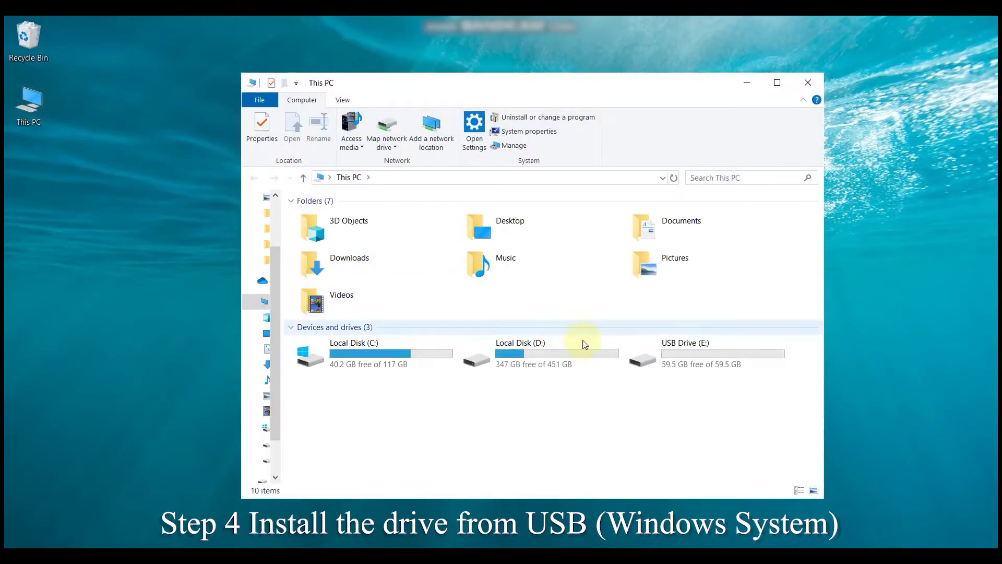
double_click(659, 349)
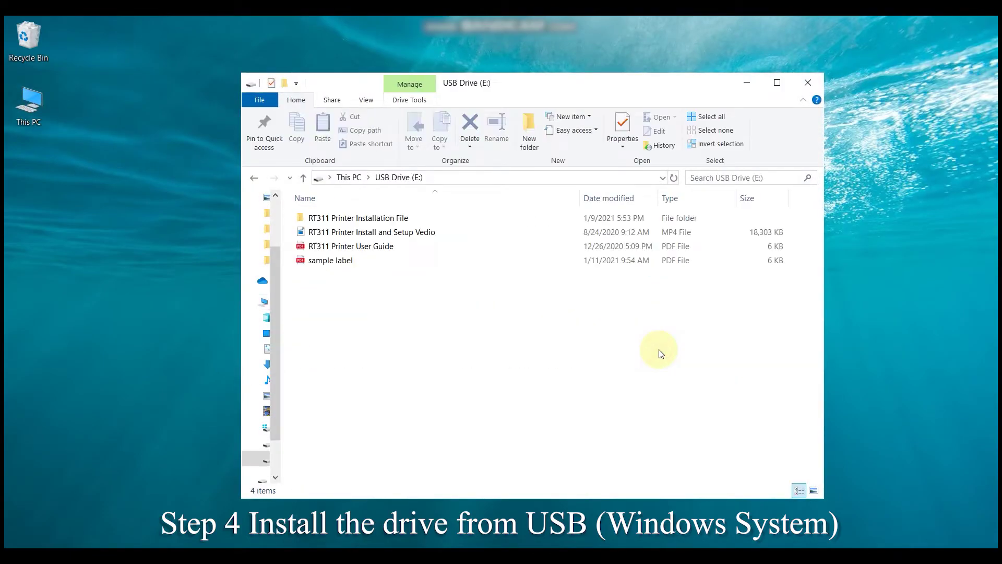
double_click(328, 219)
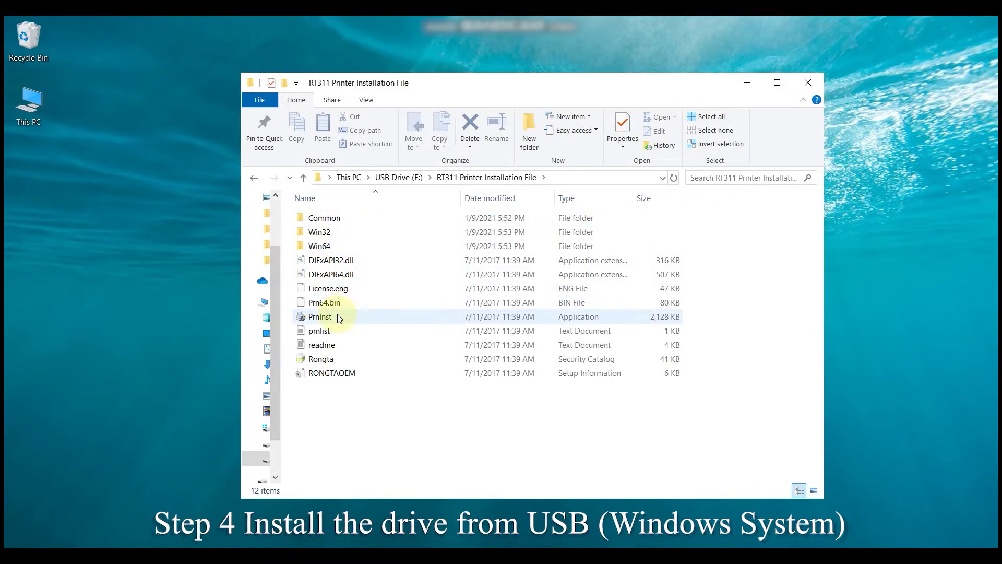
click(337, 316)
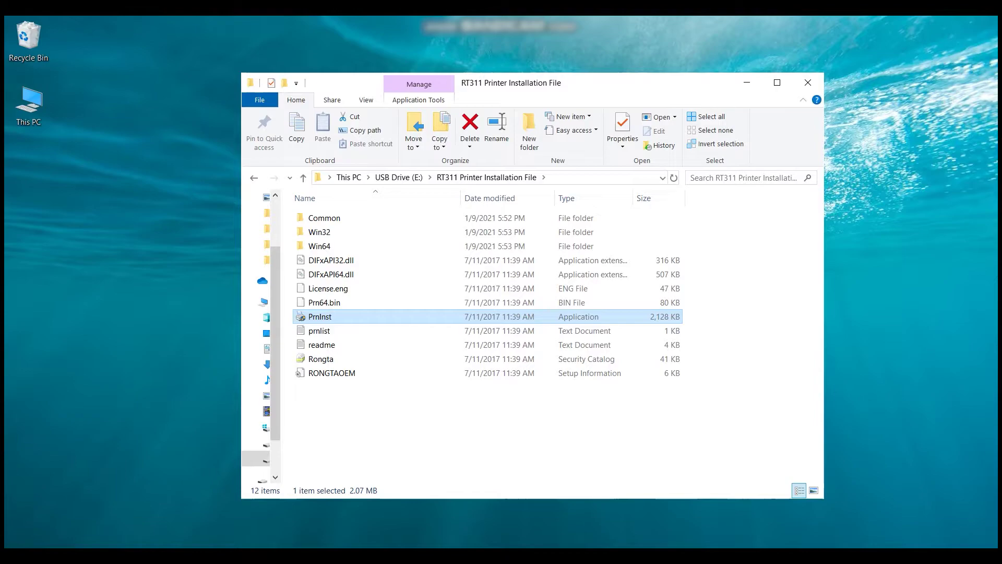
Step: Run PrnInst to install the Rongta RP3xx Series driver on port USB001
double_click(393, 310)
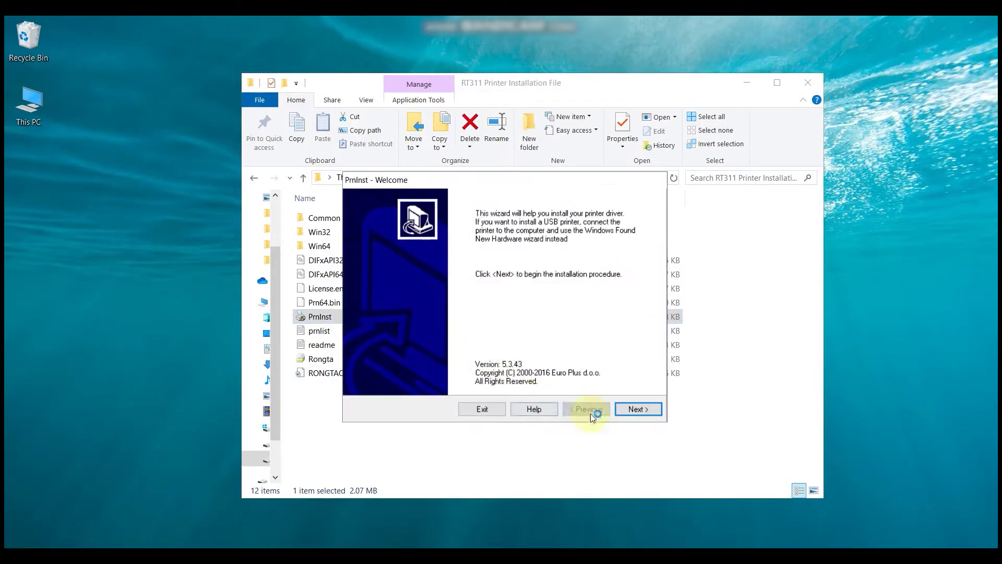
click(639, 411)
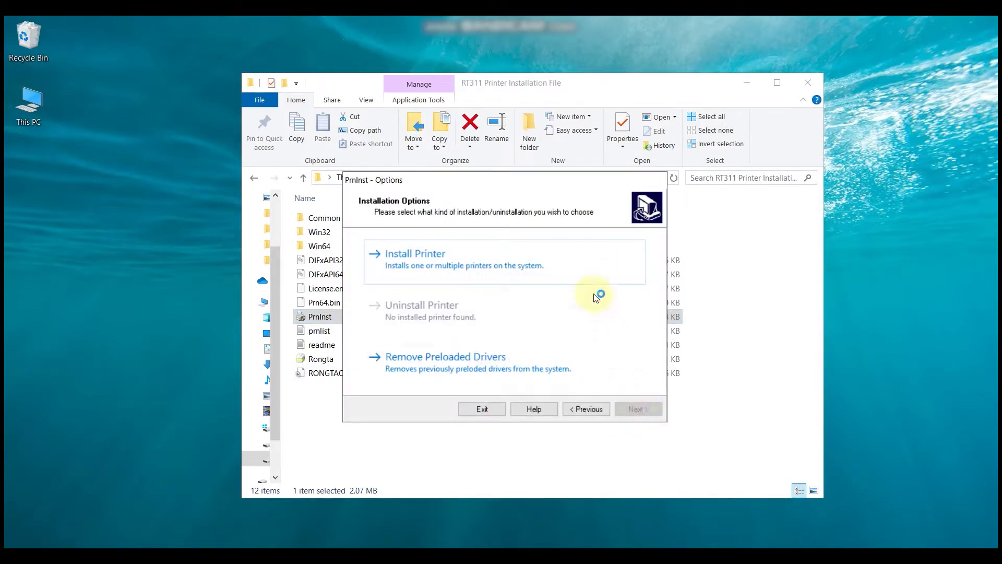
click(581, 261)
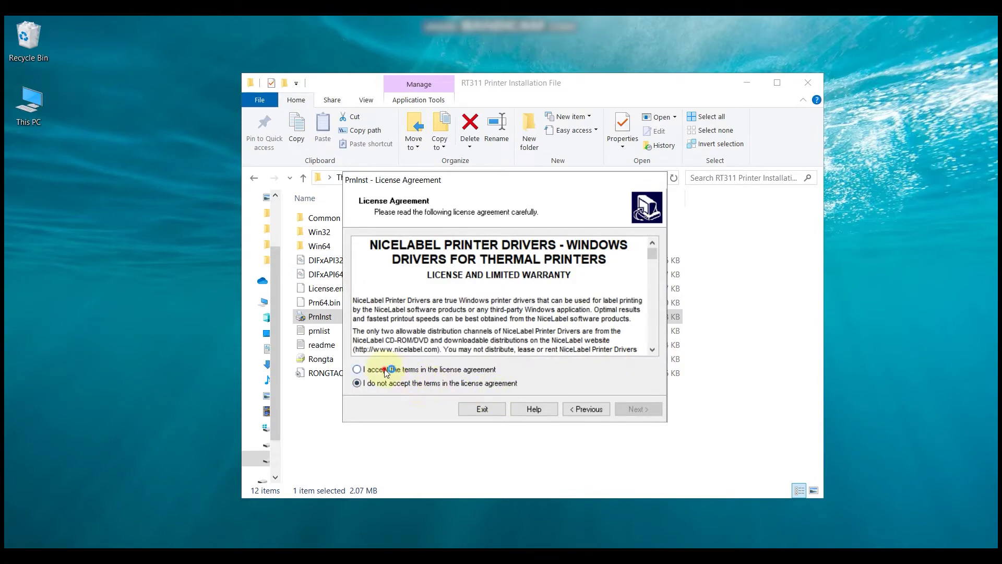
click(646, 409)
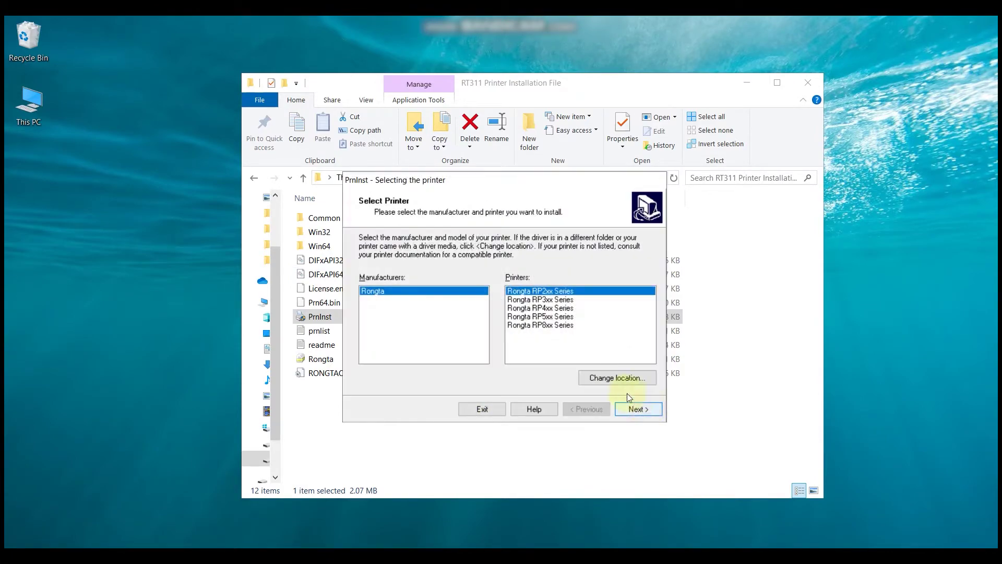
click(542, 300)
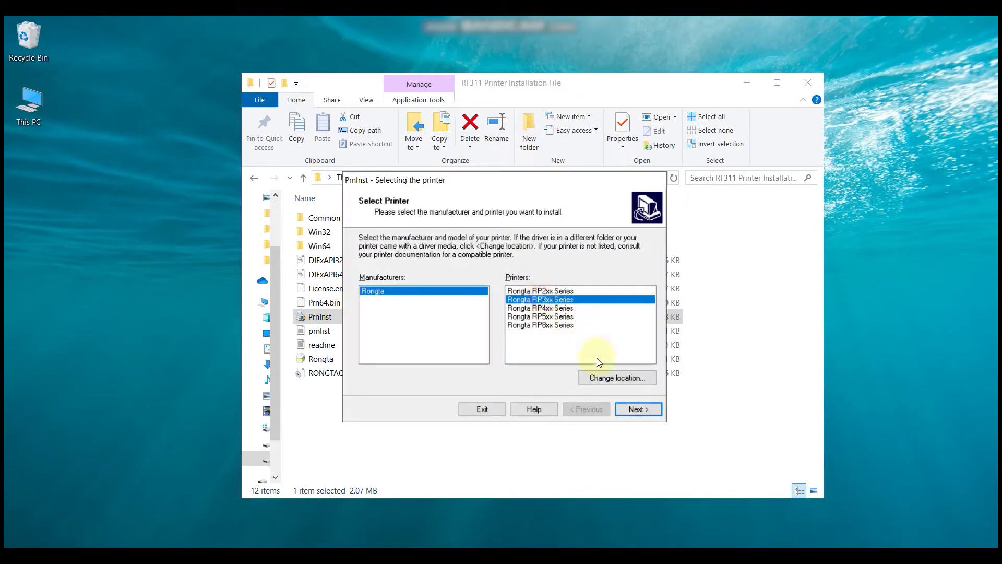
click(634, 408)
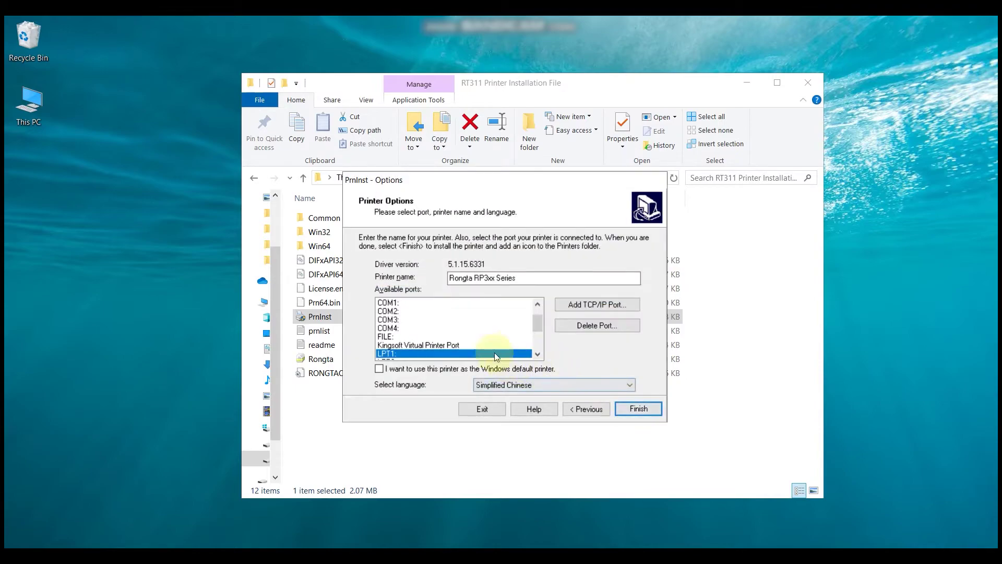
drag(539, 326, 538, 347)
click(416, 345)
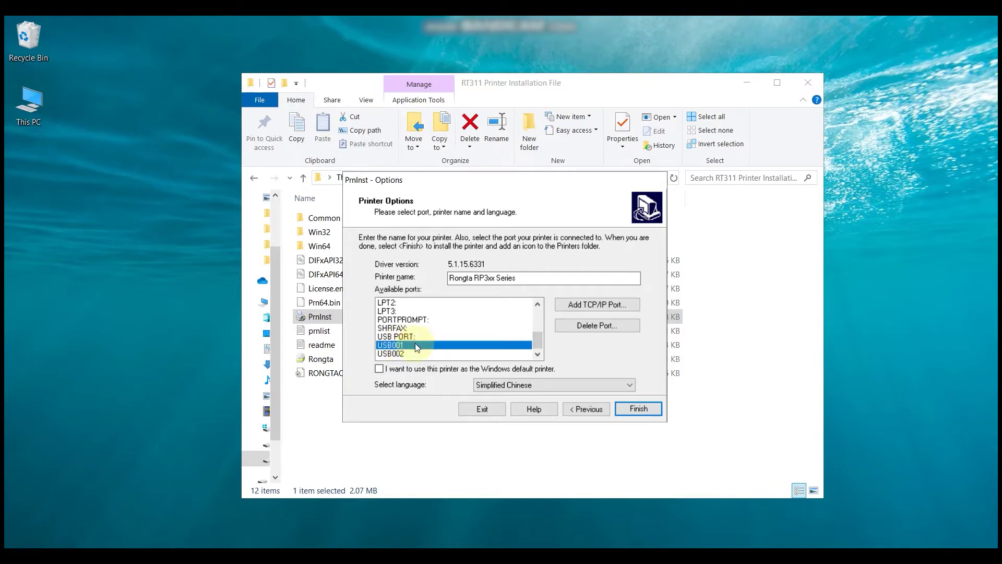
click(636, 410)
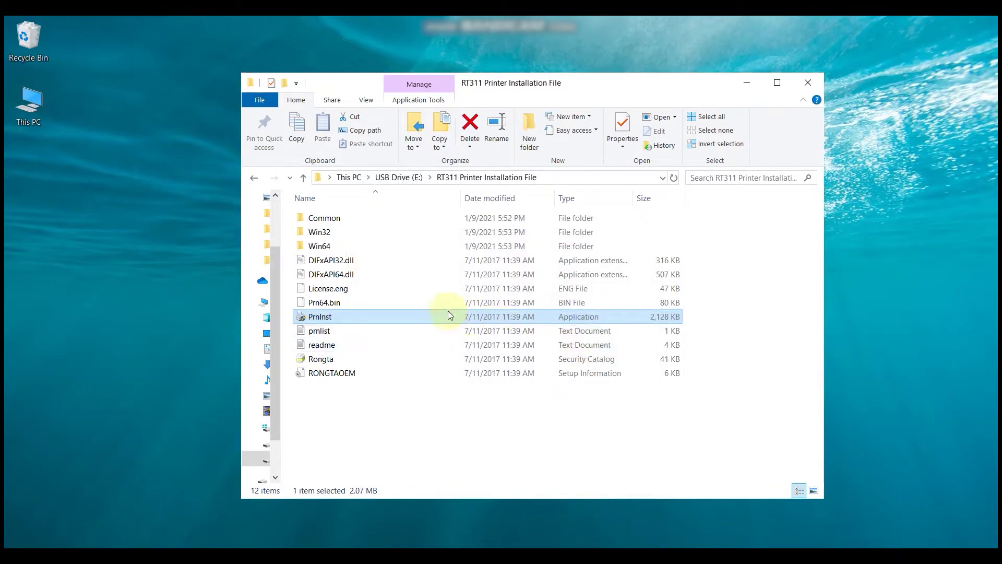
Step: Open Settings > Devices > Printers & scanners and confirm Rongta RP3xx Series is listed
click(253, 180)
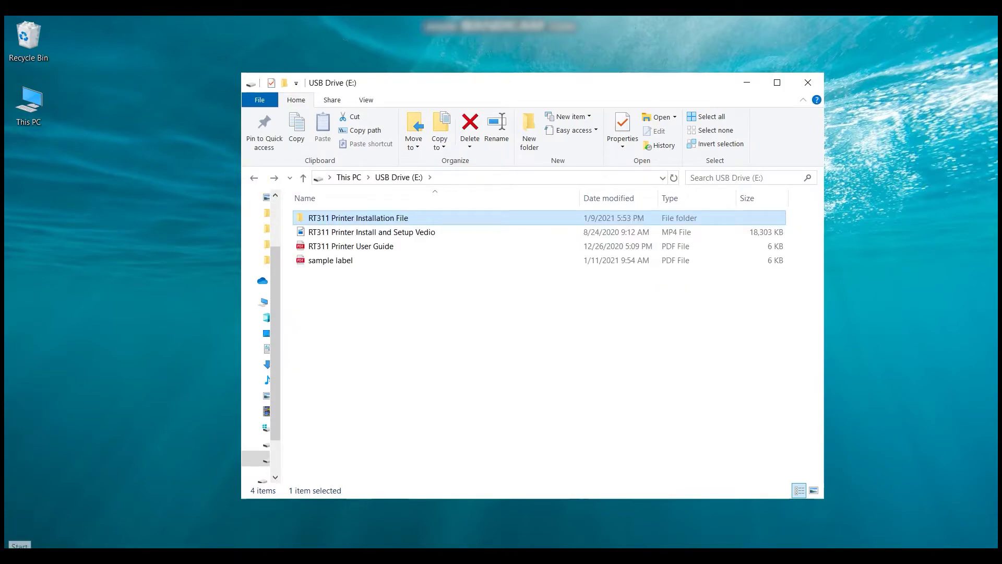
click(15, 547)
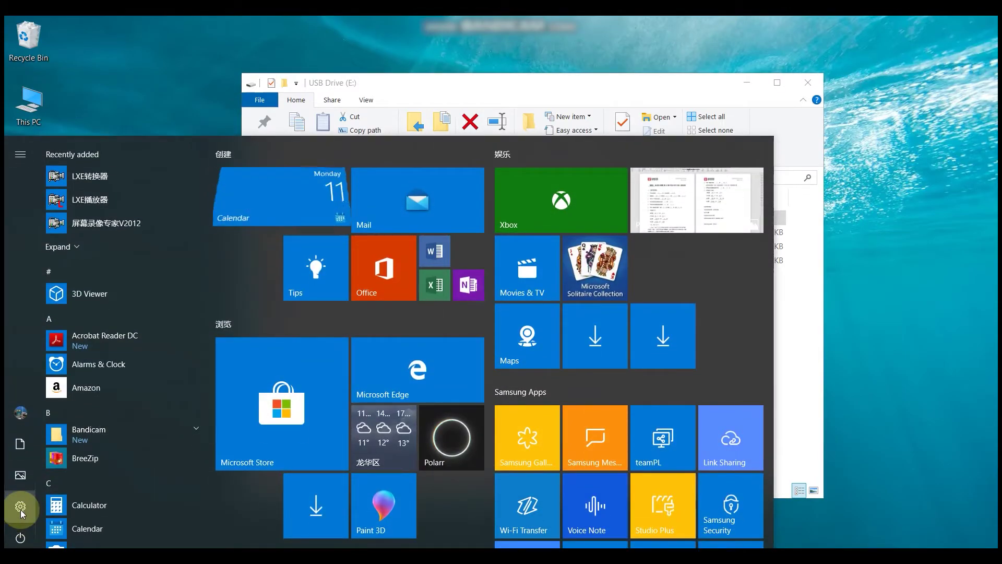
click(18, 510)
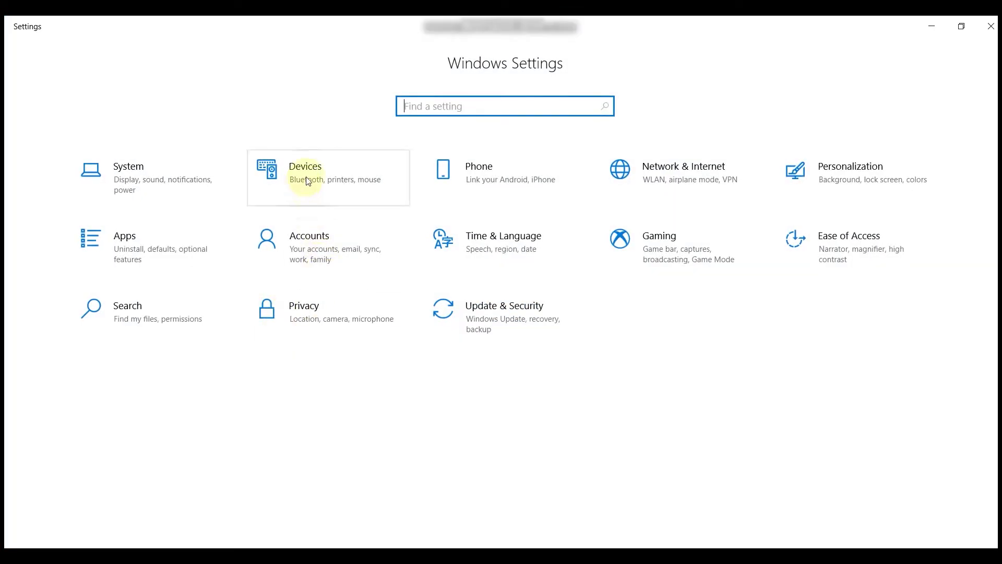
click(368, 176)
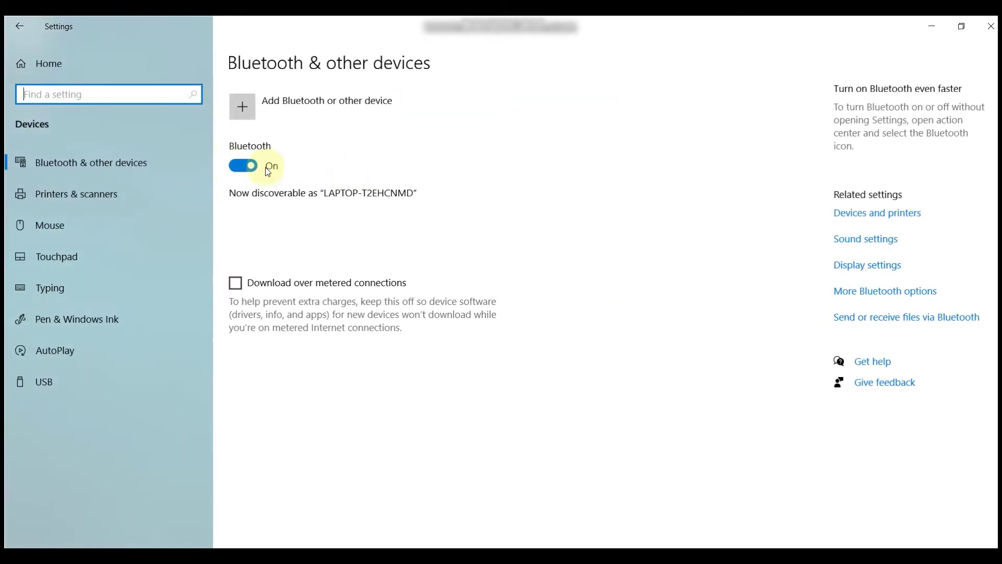
click(73, 196)
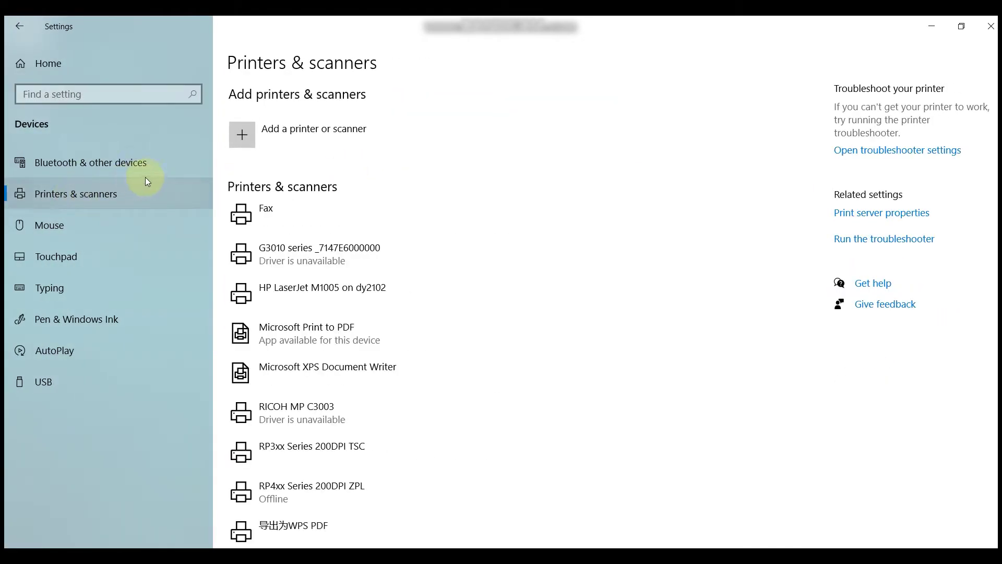
scroll(413, 246, down, 4)
scroll(403, 225, up, 2)
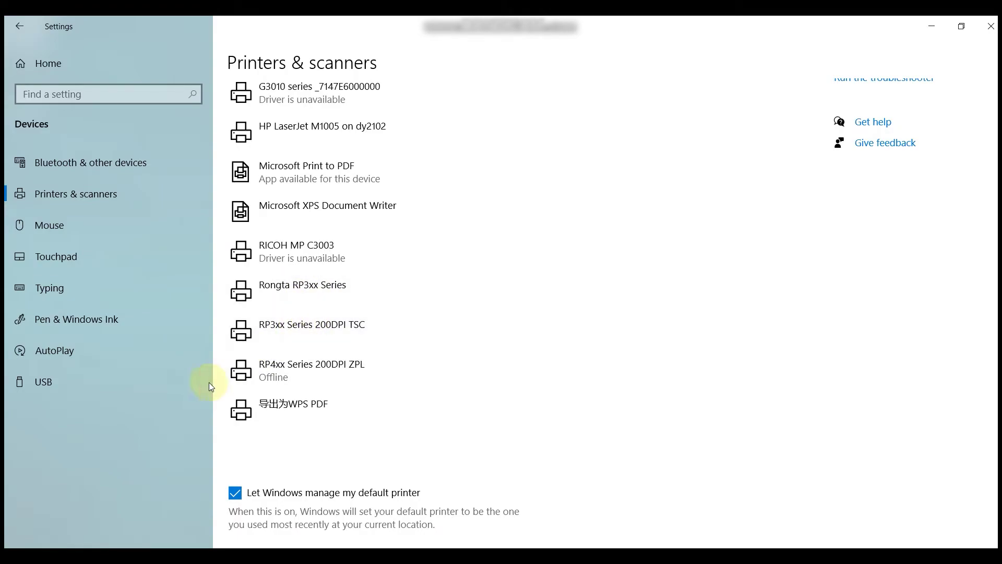
Step: Open sample label.pdf in Edge and choose RP3xx Series 200DPI TSC as the print destination
key(alt+Tab)
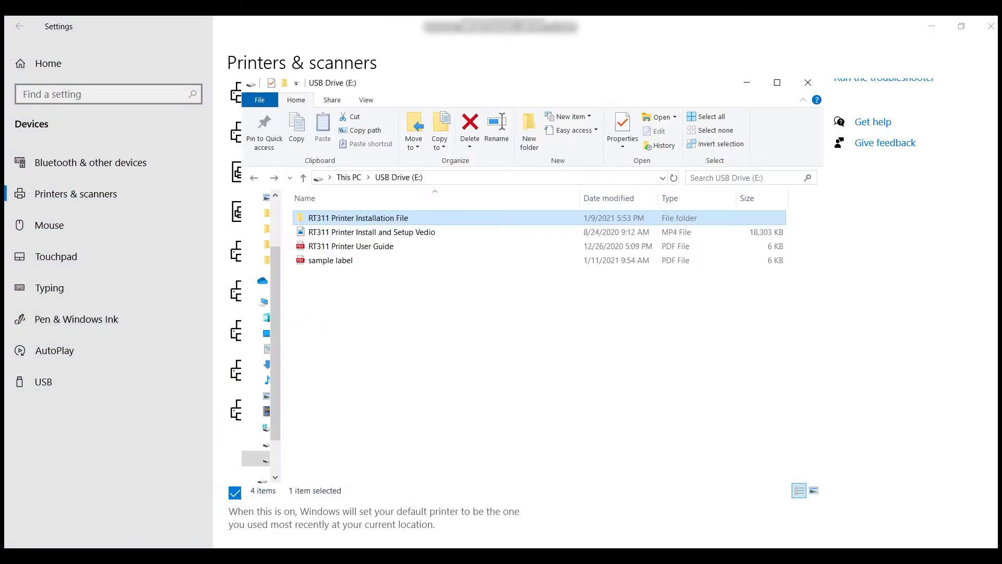
click(329, 261)
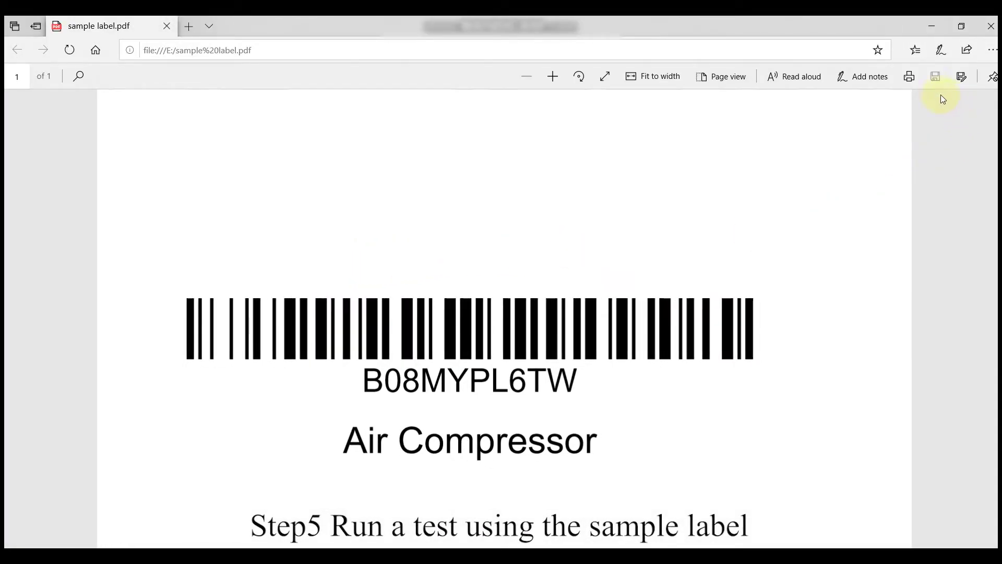
click(910, 76)
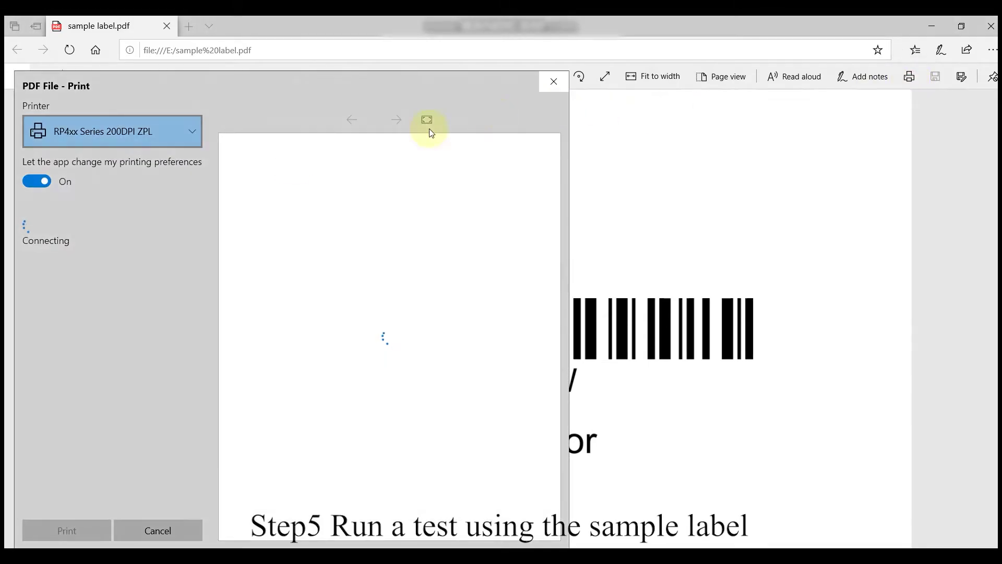
click(186, 133)
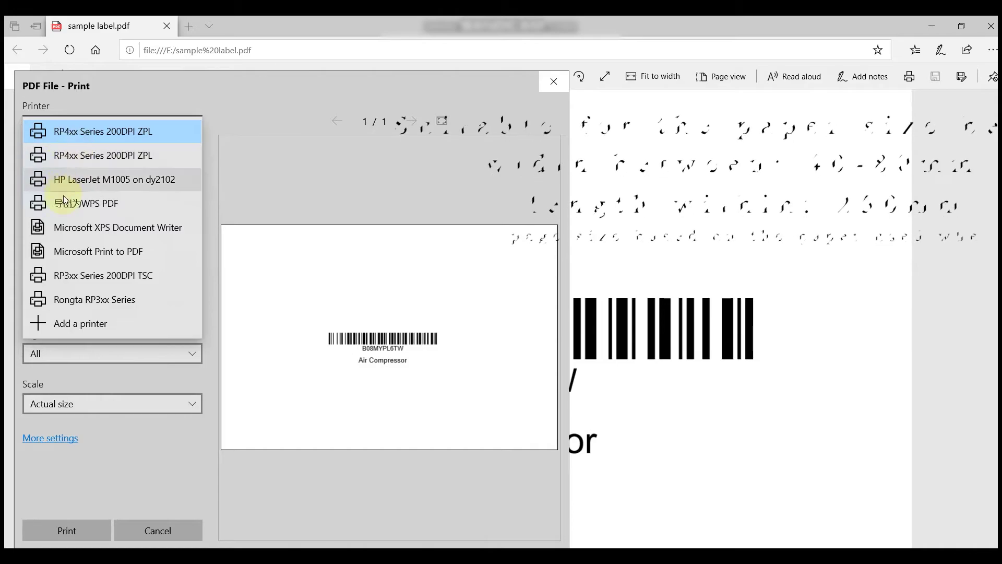
click(77, 275)
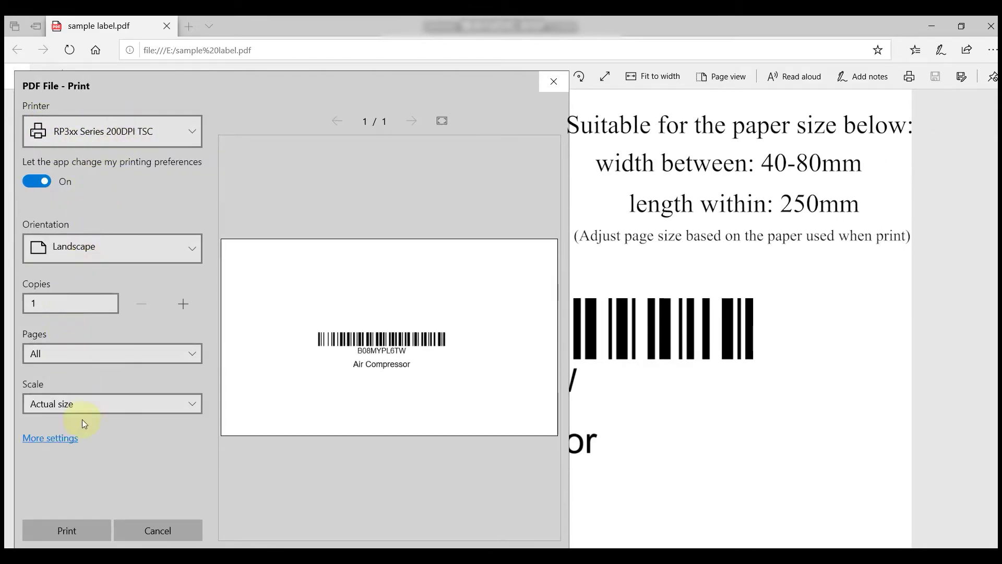
Step: Set the paper size to 40mm * 60mm under More settings and print the label
click(57, 437)
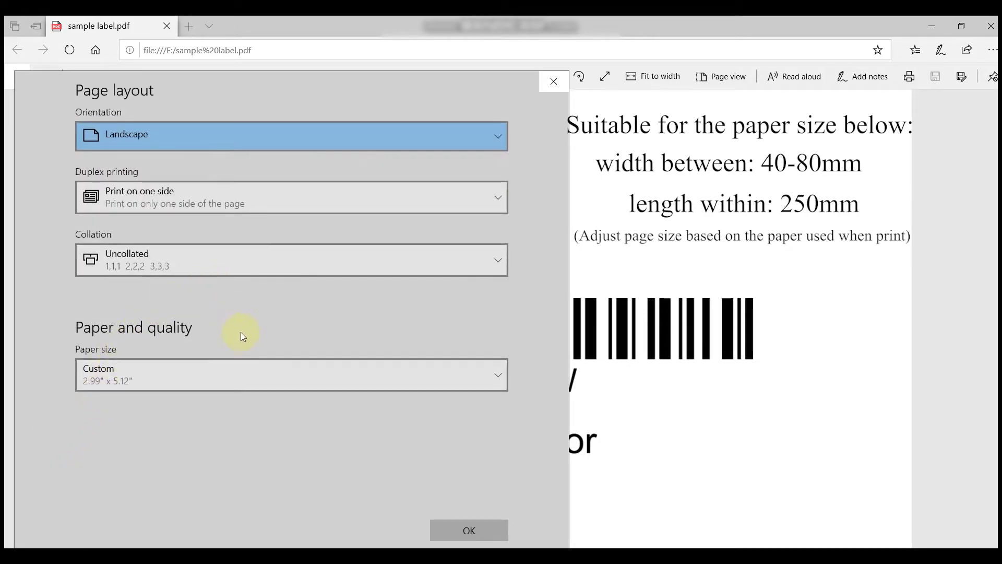
click(240, 372)
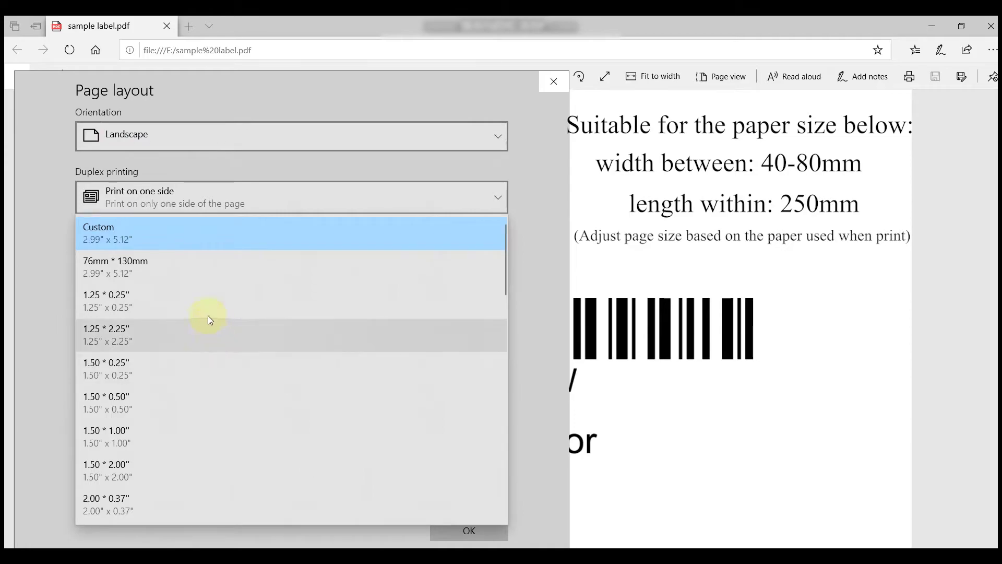
scroll(182, 313, down, 5)
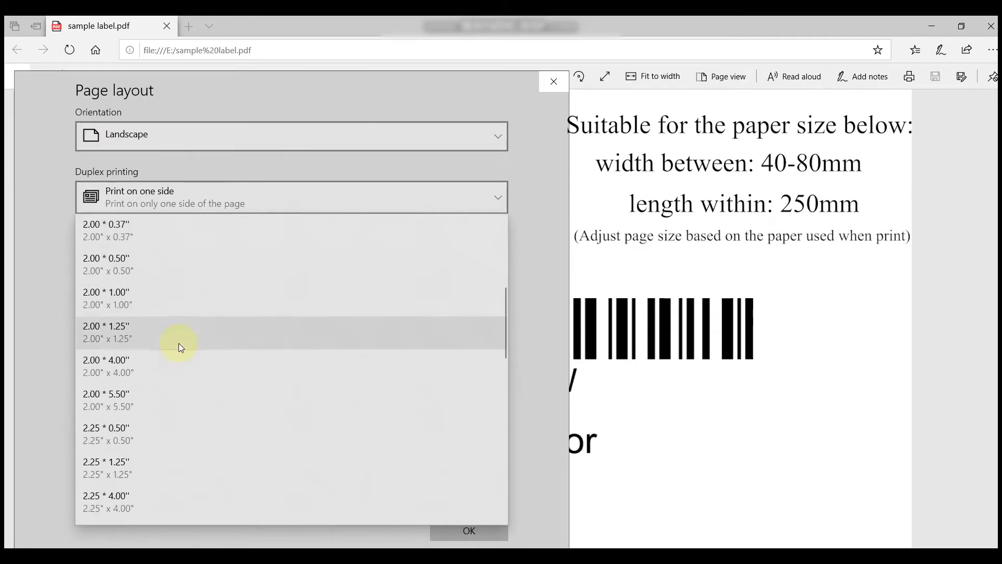
scroll(180, 347, down, 5)
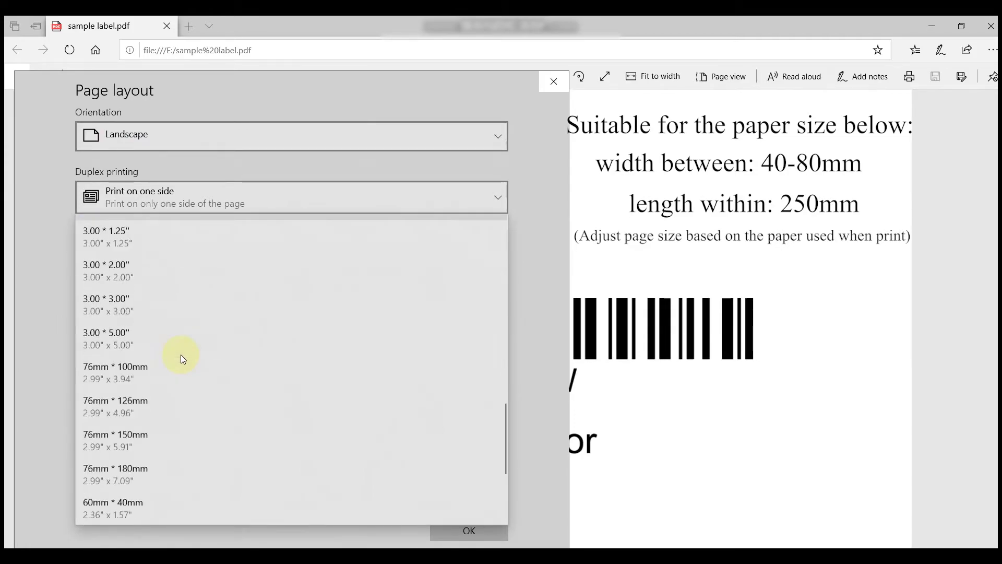
scroll(181, 356, down, 2)
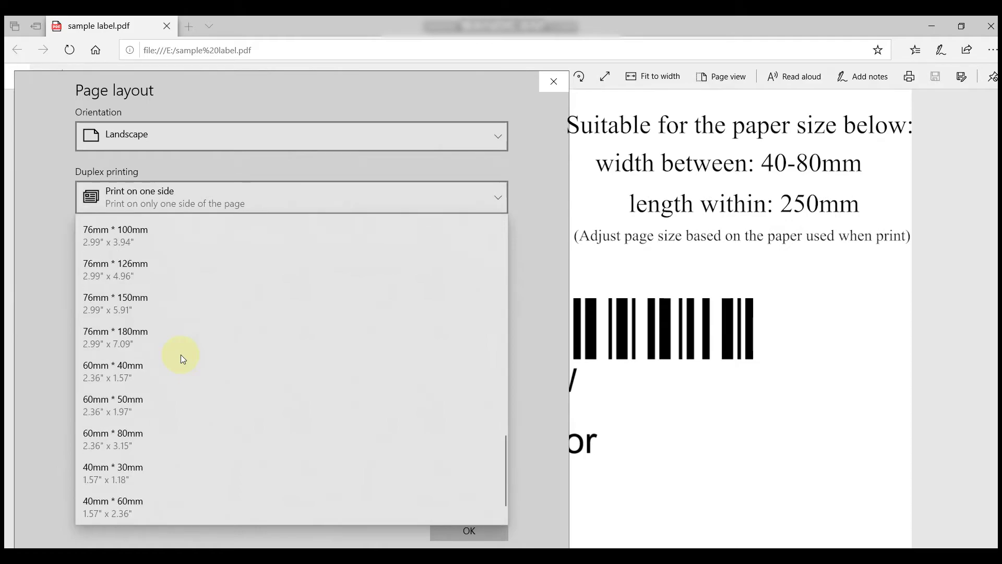
scroll(181, 357, down, 1)
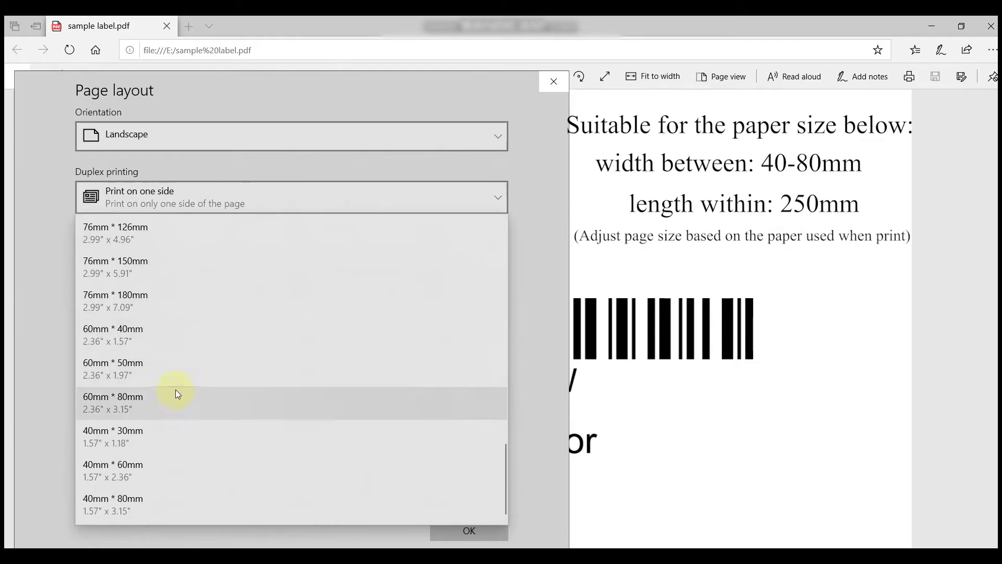
click(154, 476)
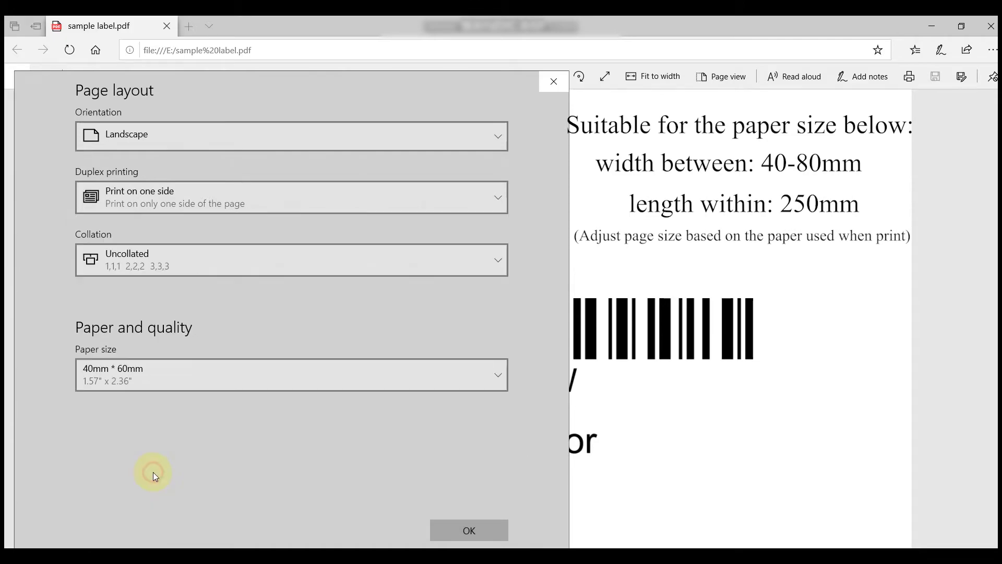
click(467, 533)
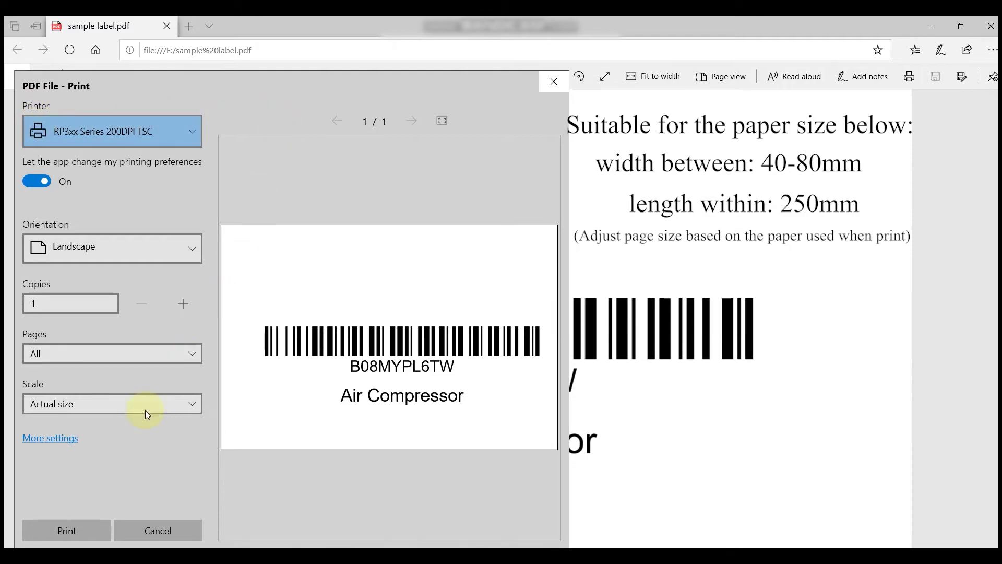
click(68, 531)
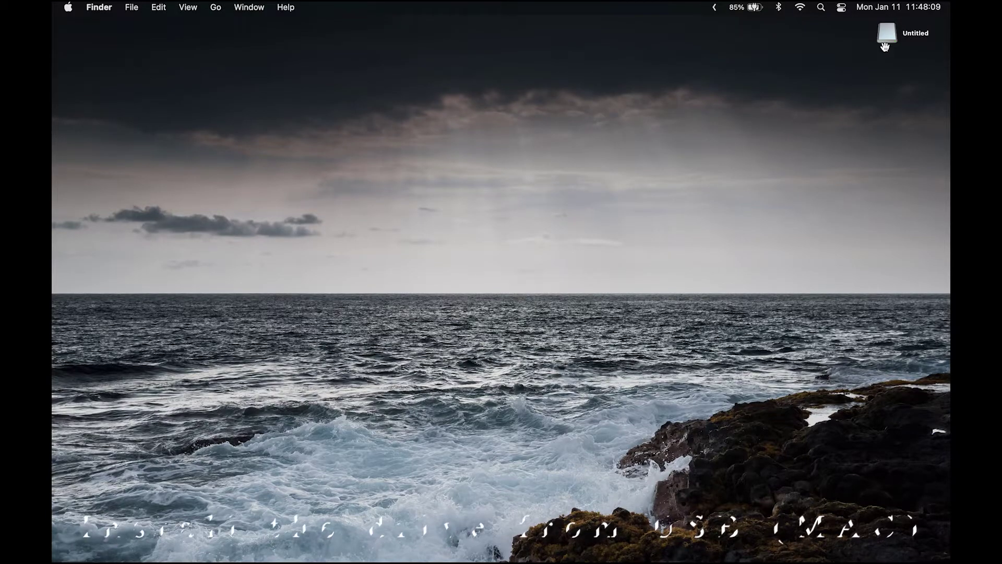
Step: Run RT311IOS.pkg from the Untitled drive to install LabelPrinter Ver1.3 on Macintosh HD
click(886, 38)
double_click(886, 38)
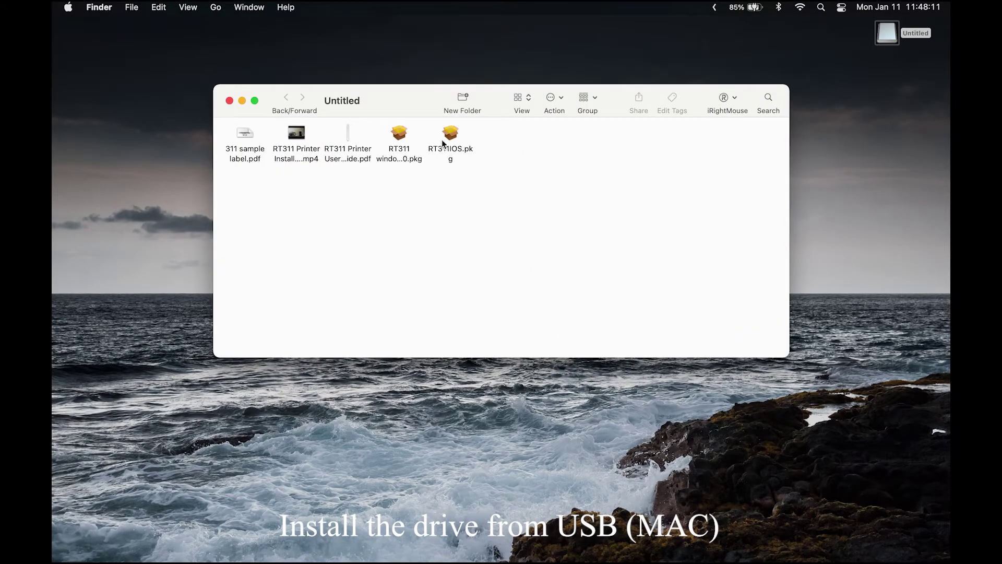
double_click(449, 150)
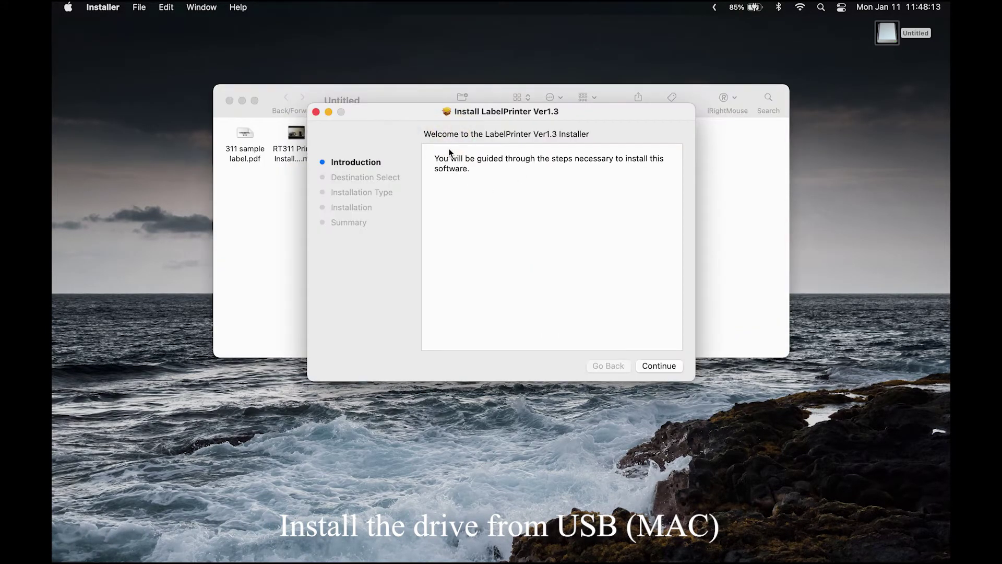
click(659, 366)
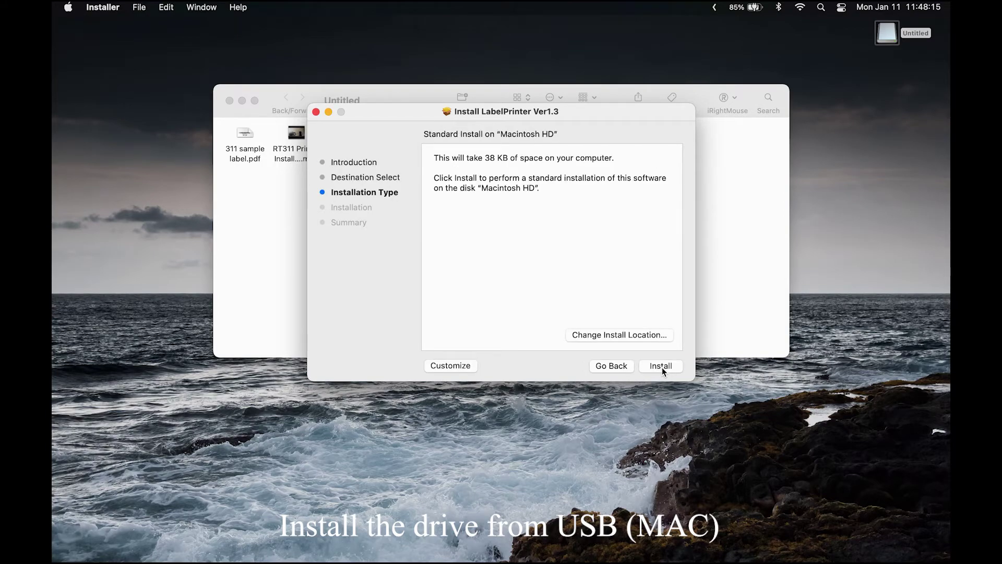
click(661, 367)
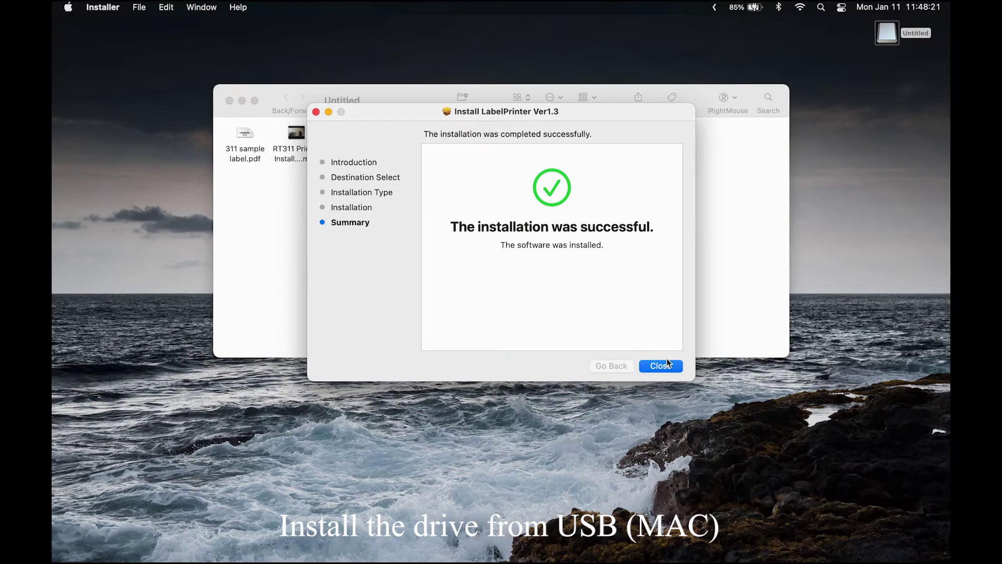
click(665, 367)
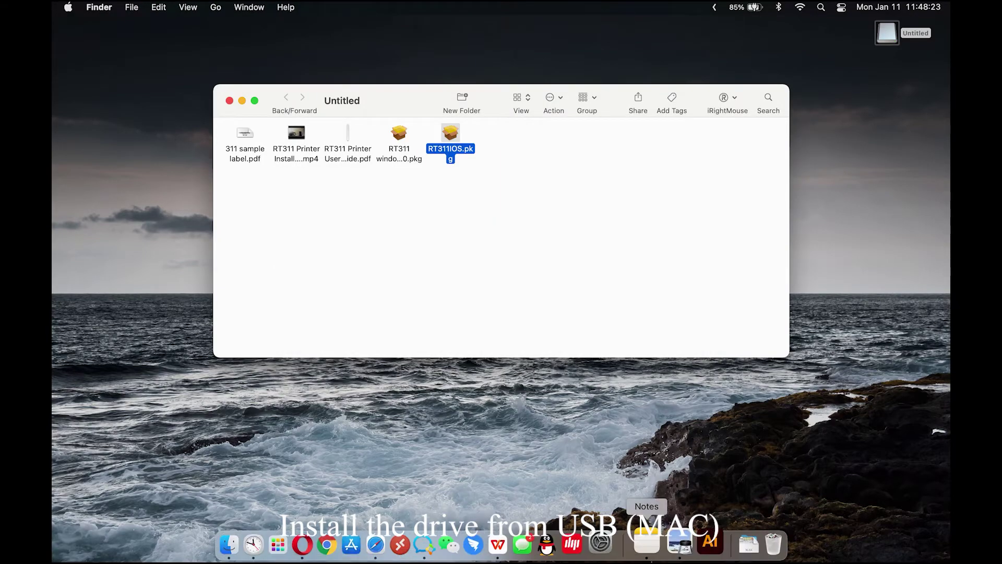
Step: Add the RP3xx Series USB printer in Printers & Scanners using the LabelPrinter driver
click(601, 543)
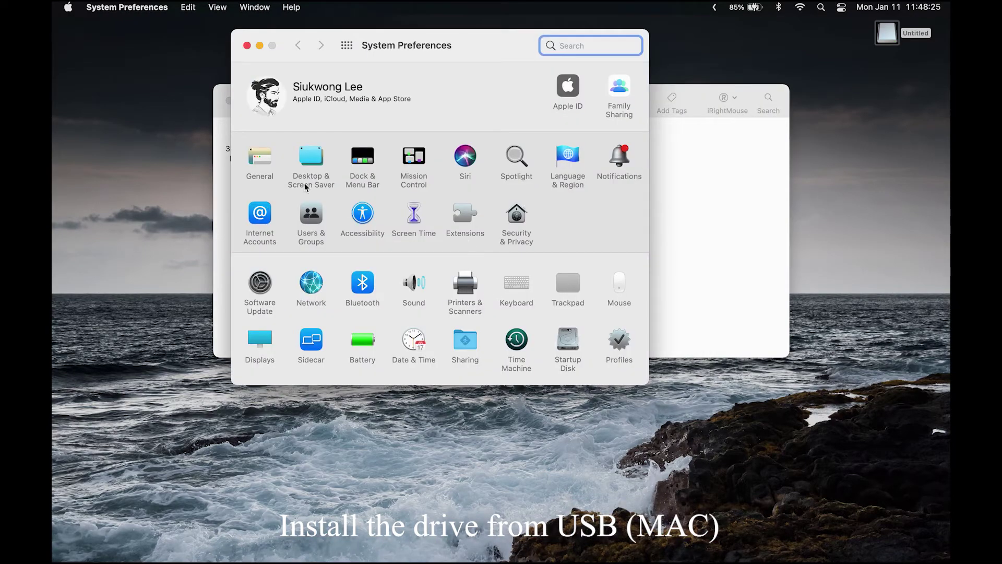
click(465, 280)
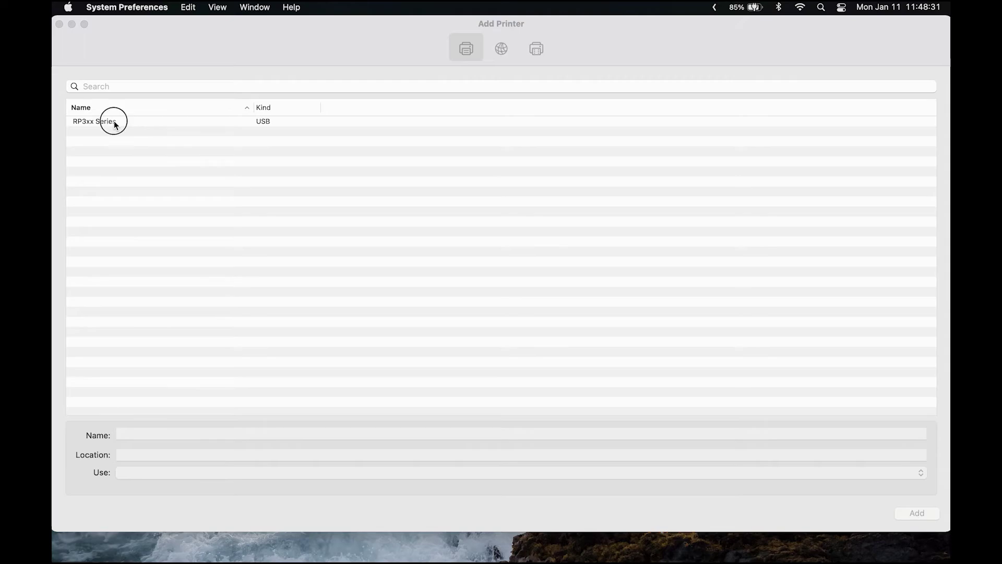
click(114, 123)
click(214, 474)
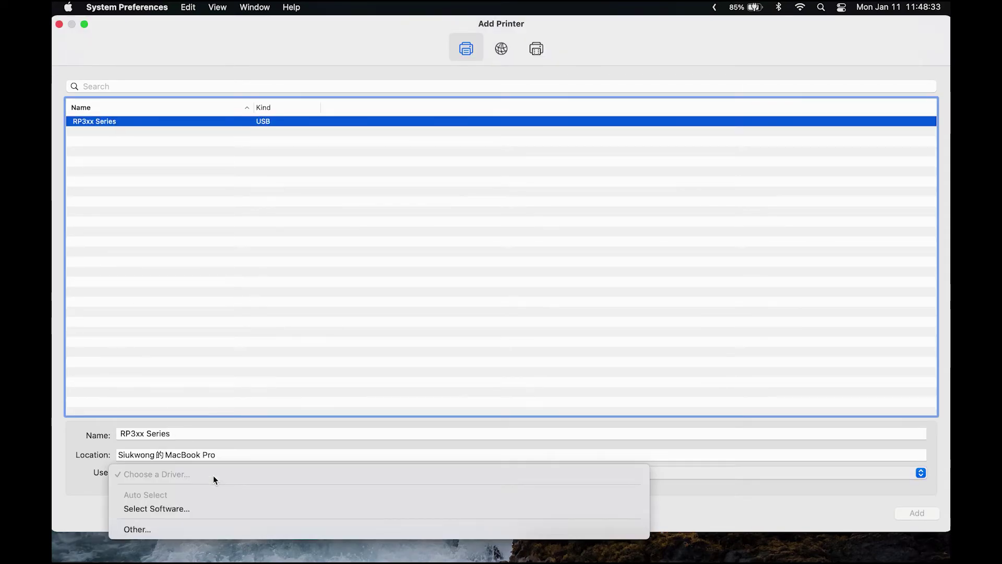
click(177, 511)
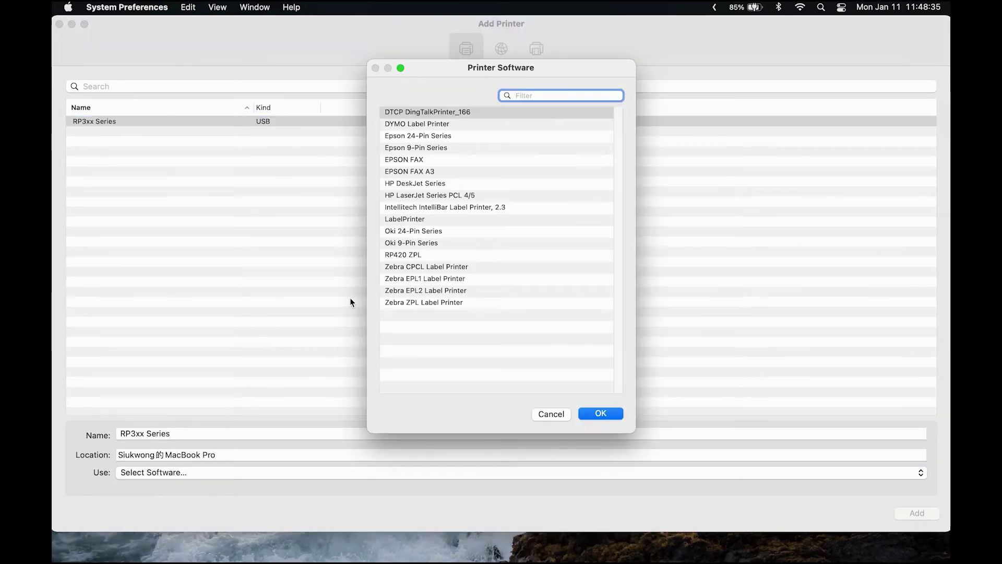
click(402, 222)
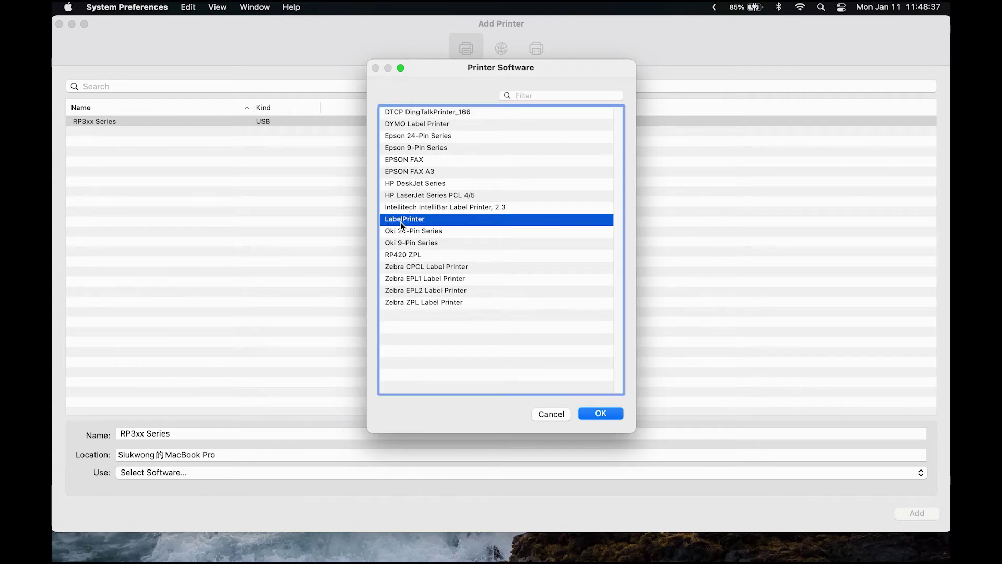
click(601, 414)
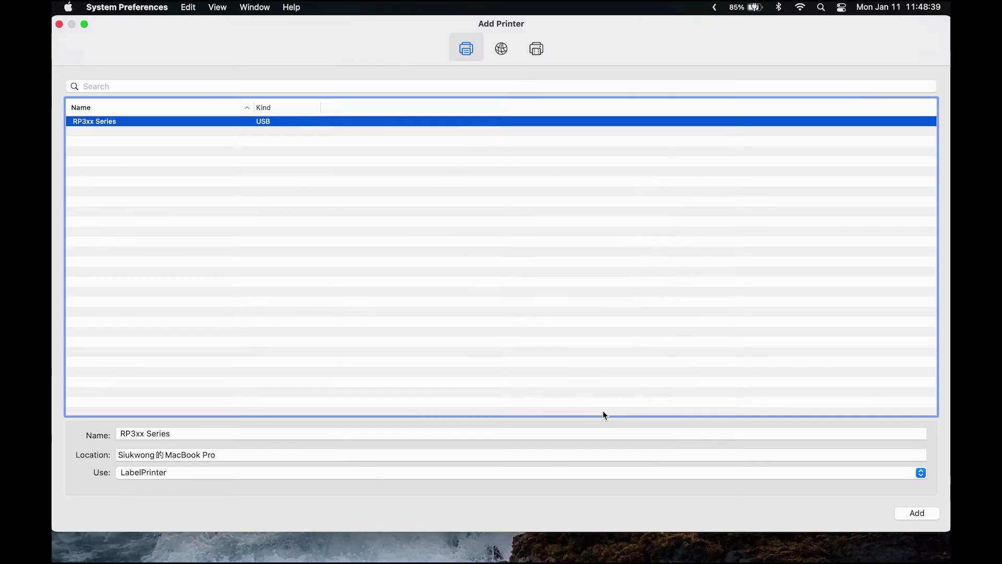
click(917, 514)
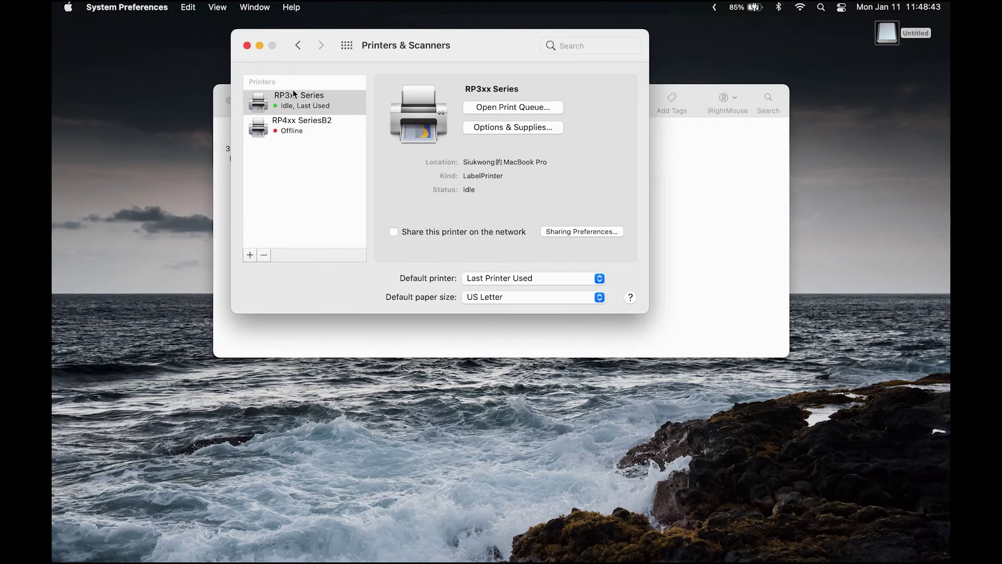
Step: Close System Preferences and open 311 sample label.pdf from the drive
click(247, 45)
click(407, 180)
double_click(246, 137)
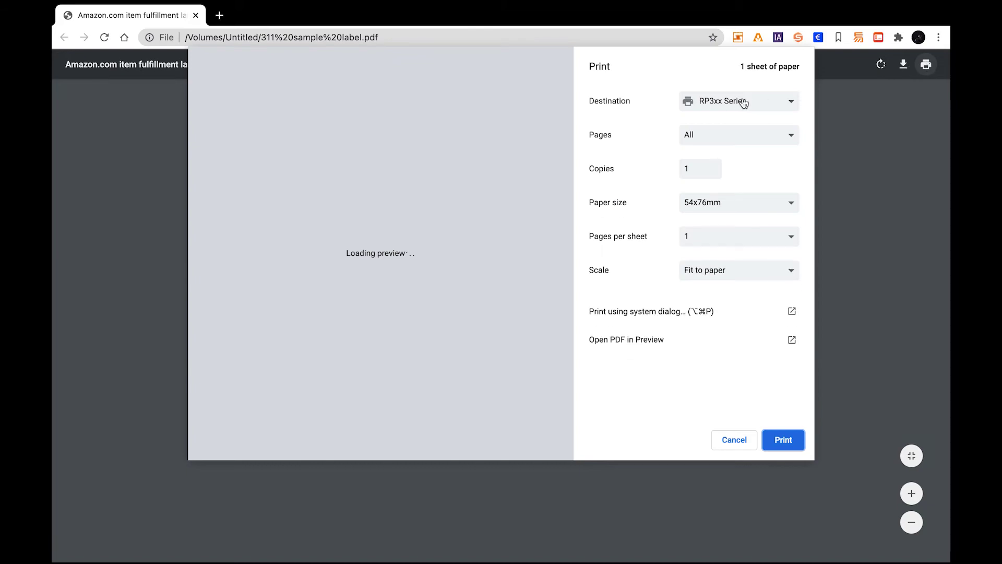
Step: Print the label to RP3xx Series with paper size 50x40mm
click(719, 202)
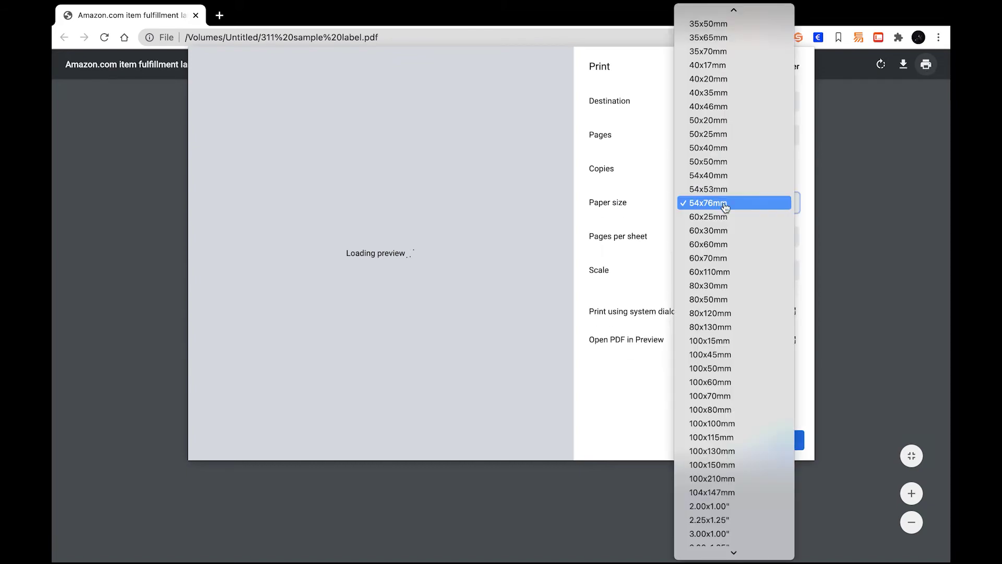
click(727, 150)
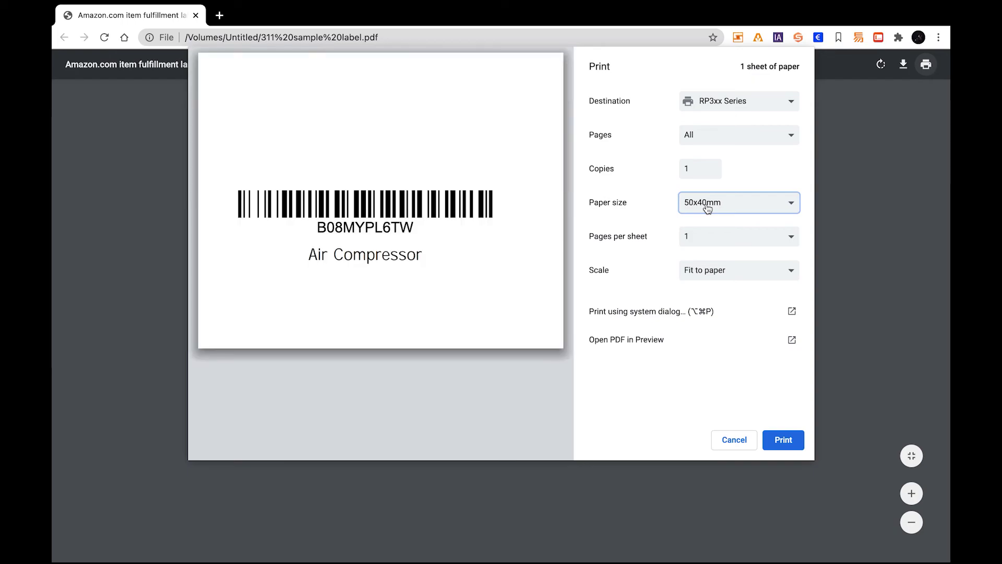
click(784, 443)
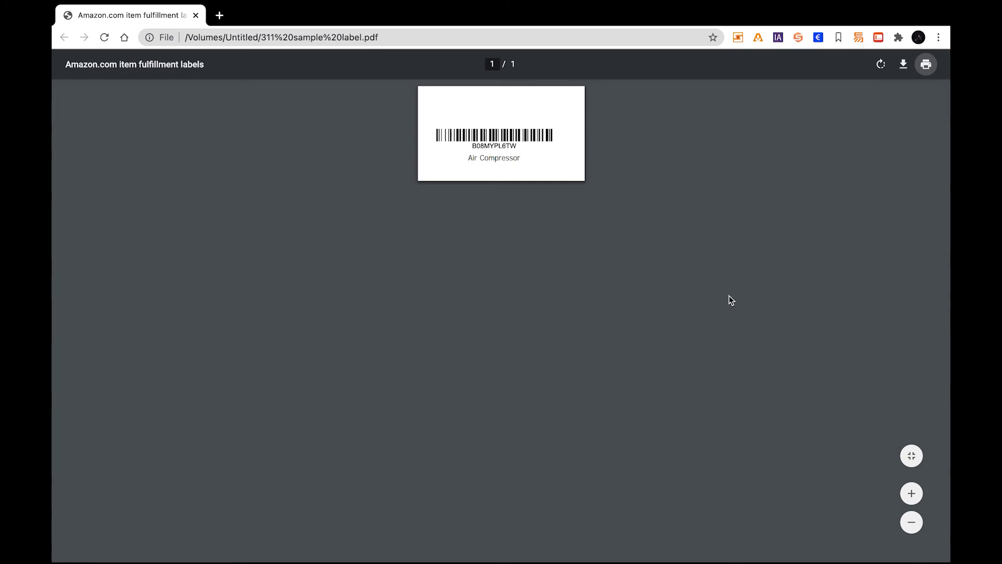